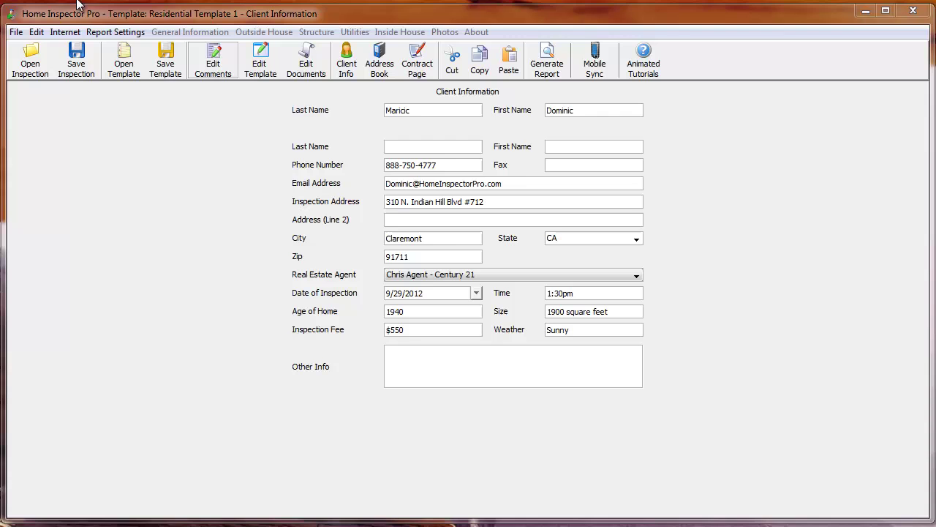
- Confirm the saved RecallChek login details in the online account settings
left_click(65, 32)
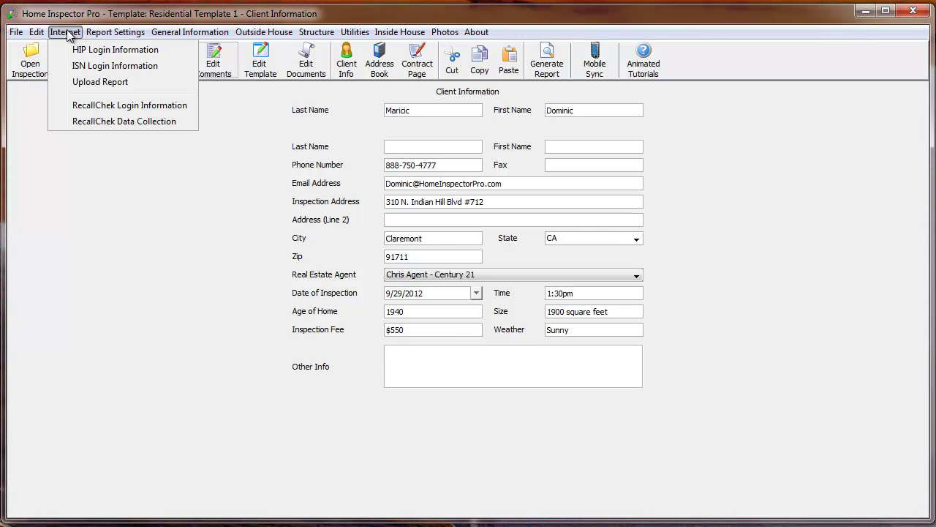
left_click(88, 106)
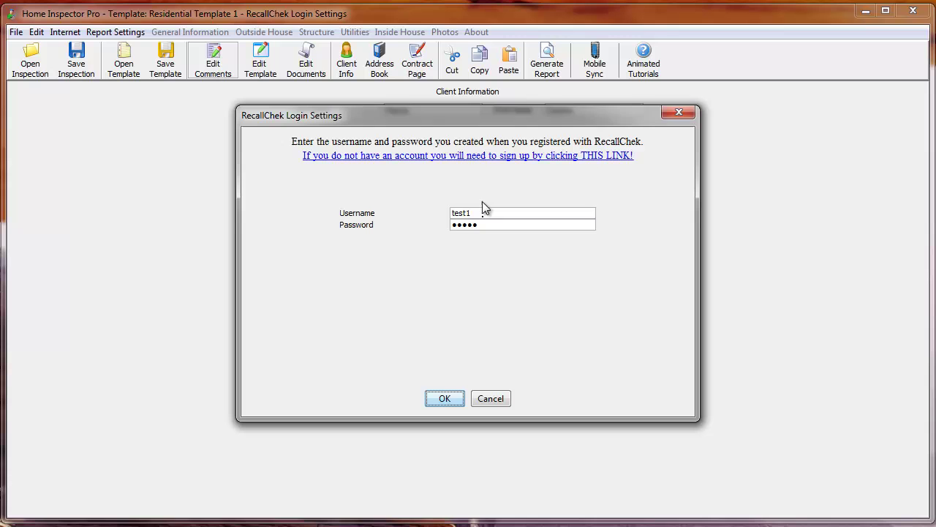
left_click(446, 399)
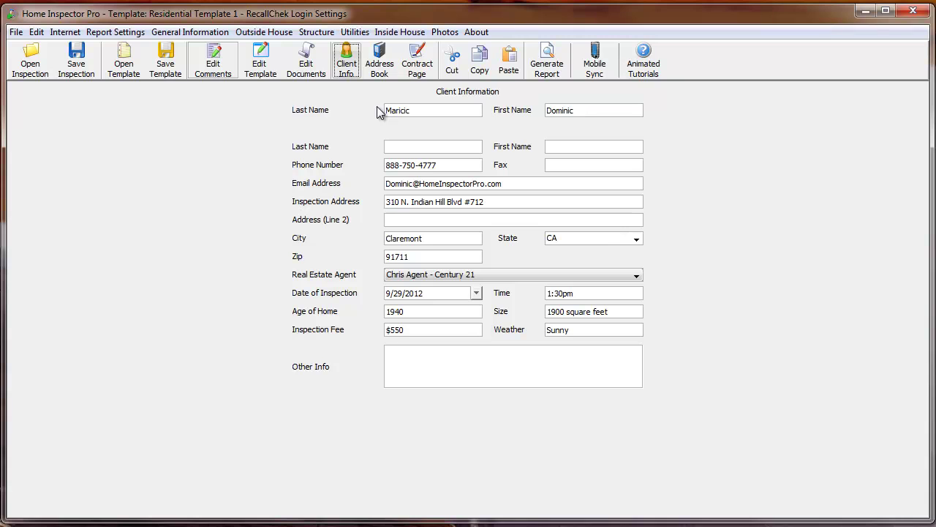
- Go to Inside House > Kitchen and show the Microwave comments
left_click(401, 32)
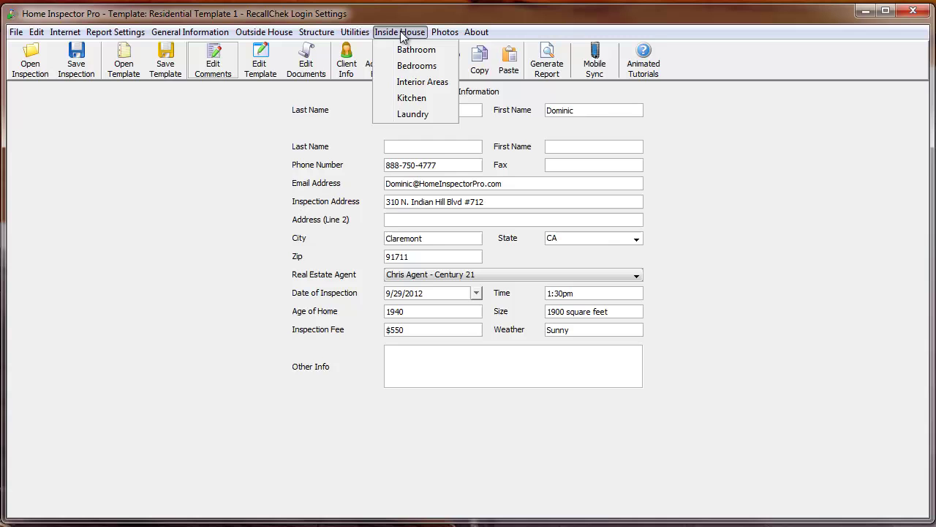
left_click(411, 98)
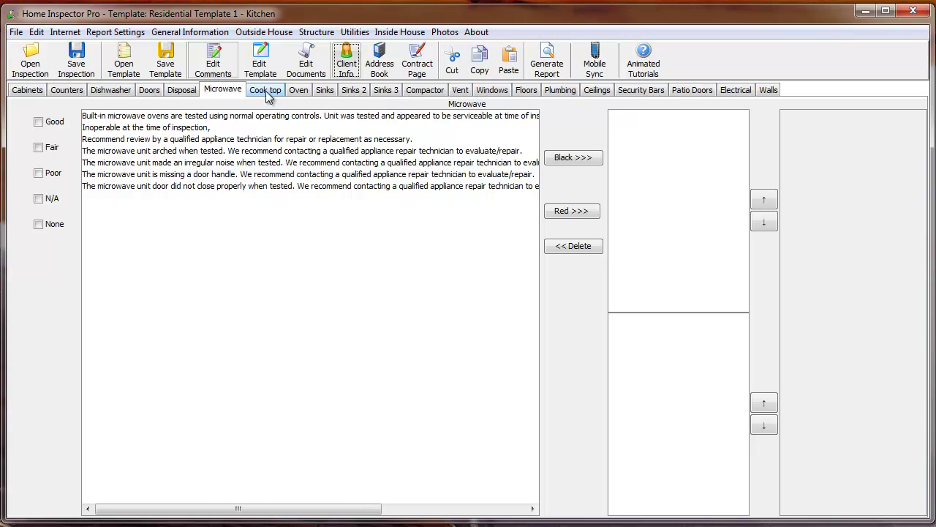
left_click(218, 95)
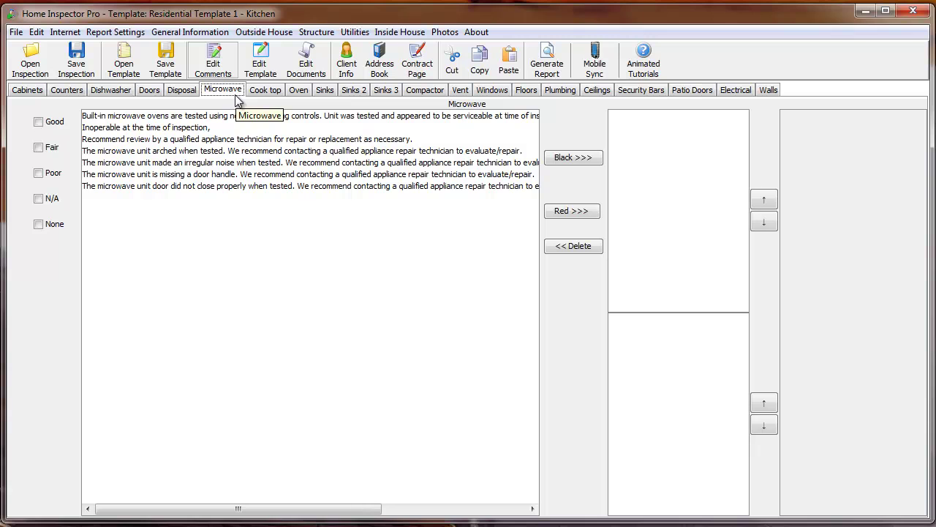
- Start a new Microwave comment in Edit Comments and show the RecallChek field choices
left_click(214, 61)
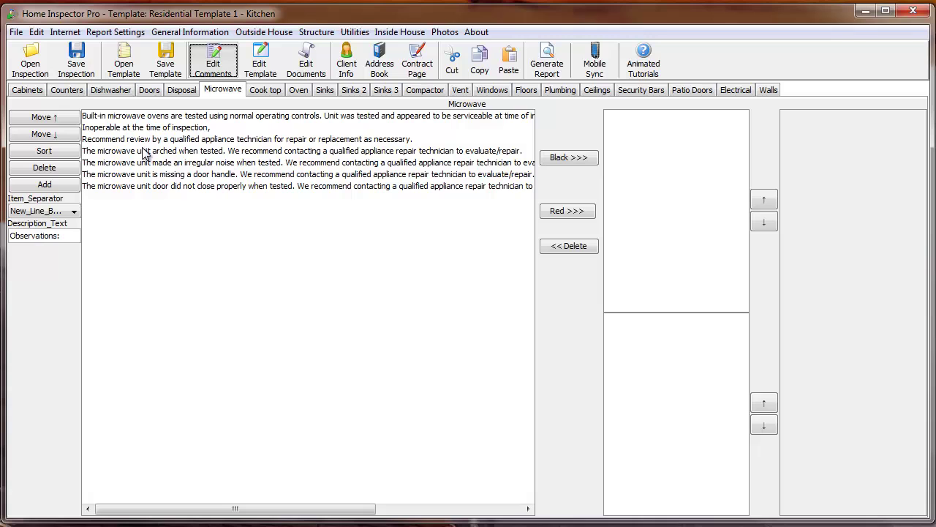
left_click(46, 185)
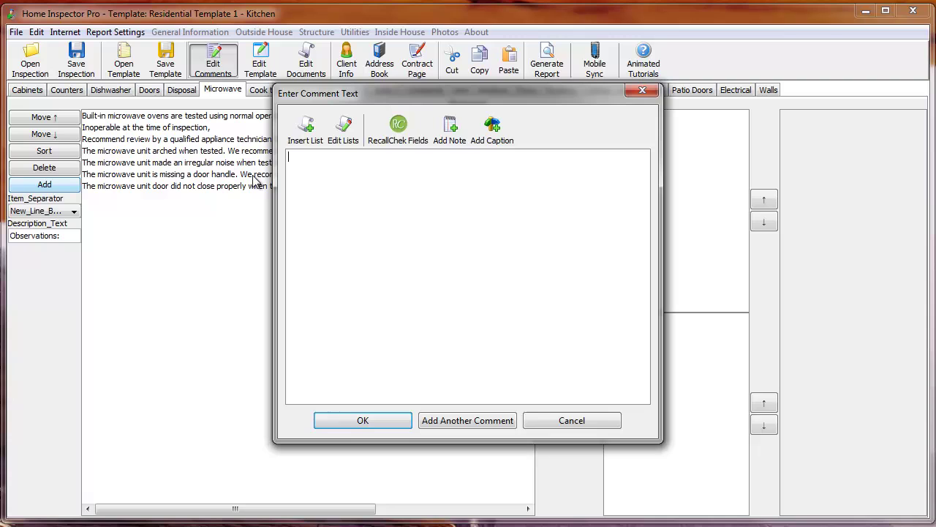
left_click(383, 148)
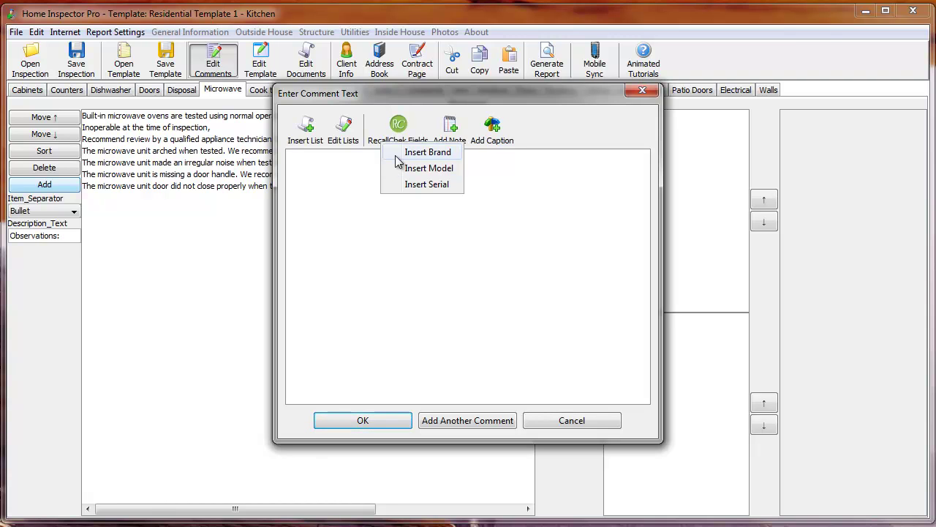
- Add a Microwave comment with the RecallChek Brand field followed by the Appliance Brands list
left_click(427, 153)
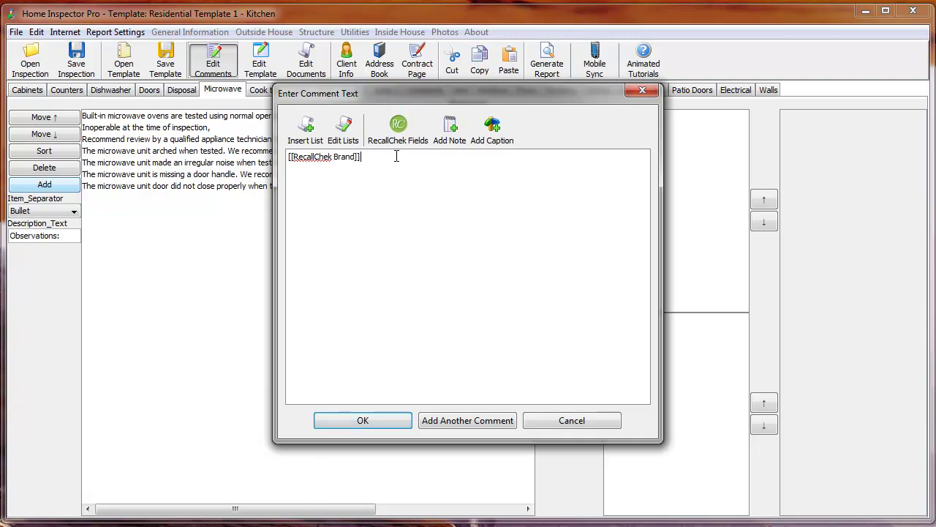
type("GE")
key("BackSpace")
key("BackSpace")
left_click(306, 134)
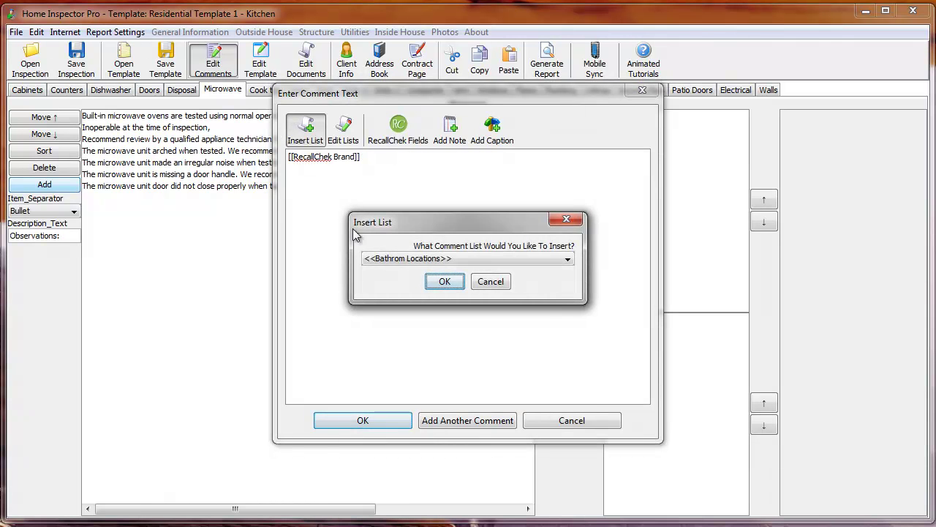
left_click(364, 258)
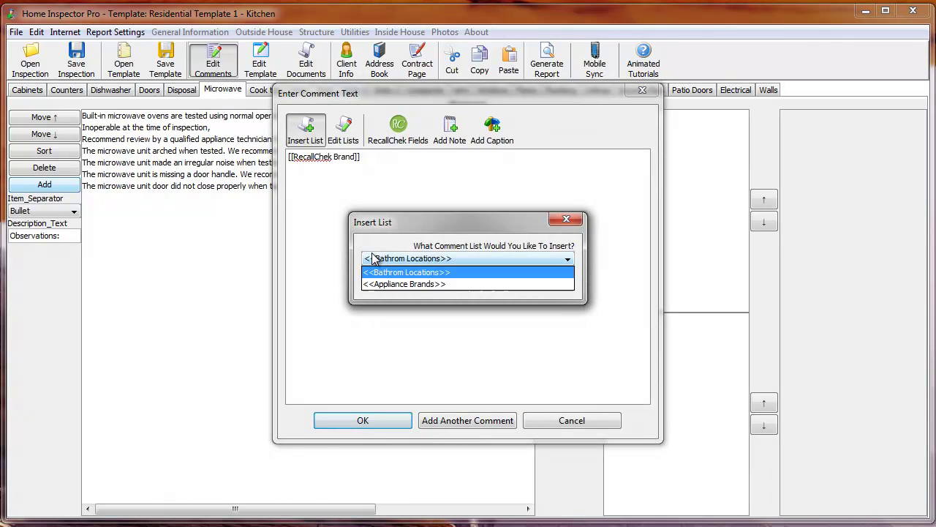
left_click(409, 286)
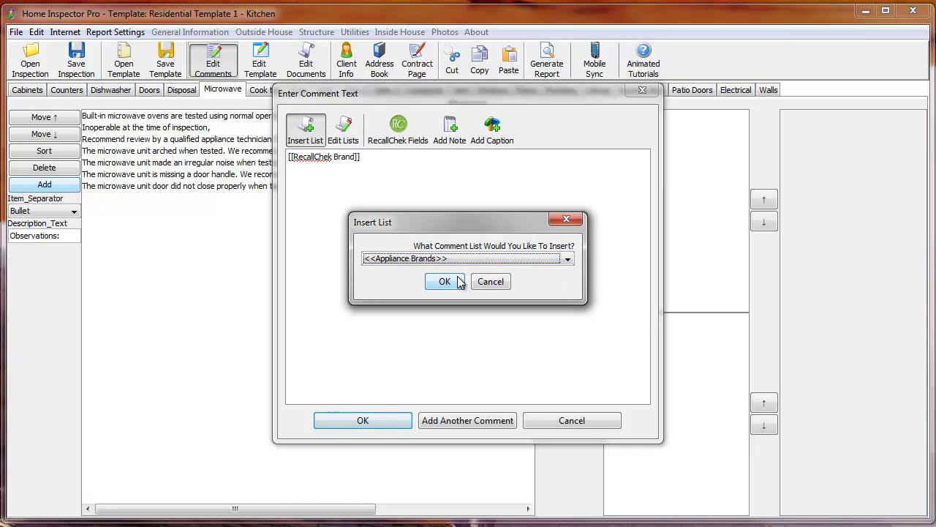
left_click(443, 281)
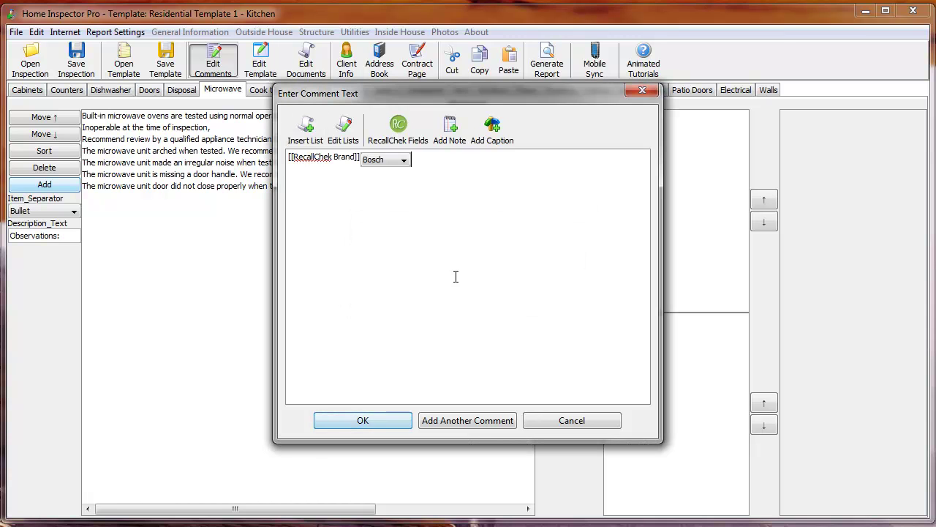
left_click(392, 160)
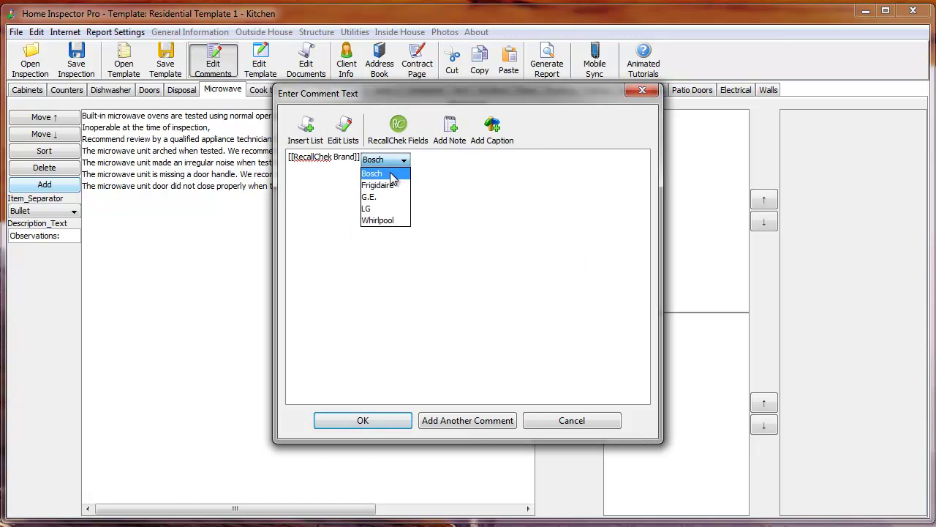
left_click(451, 188)
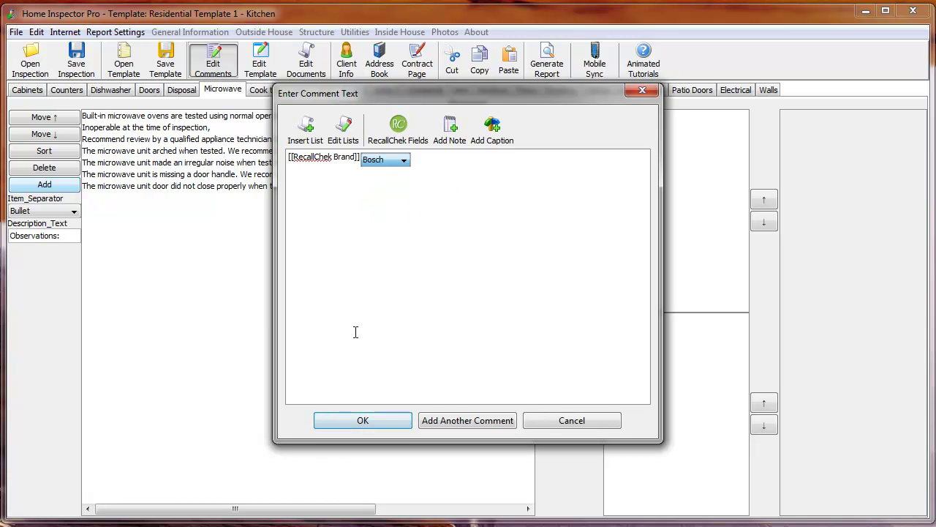
left_click(453, 422)
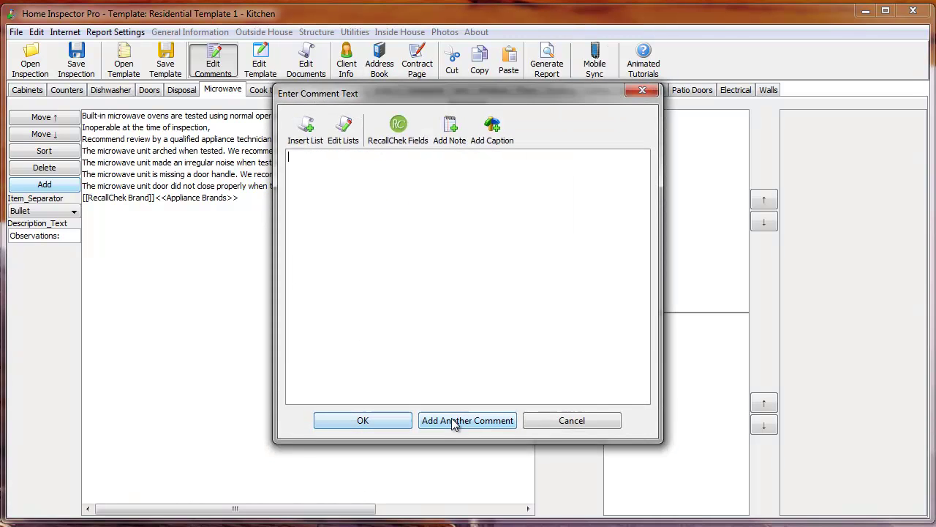
- Add a second Microwave comment containing the RecallChek Model field
left_click(406, 145)
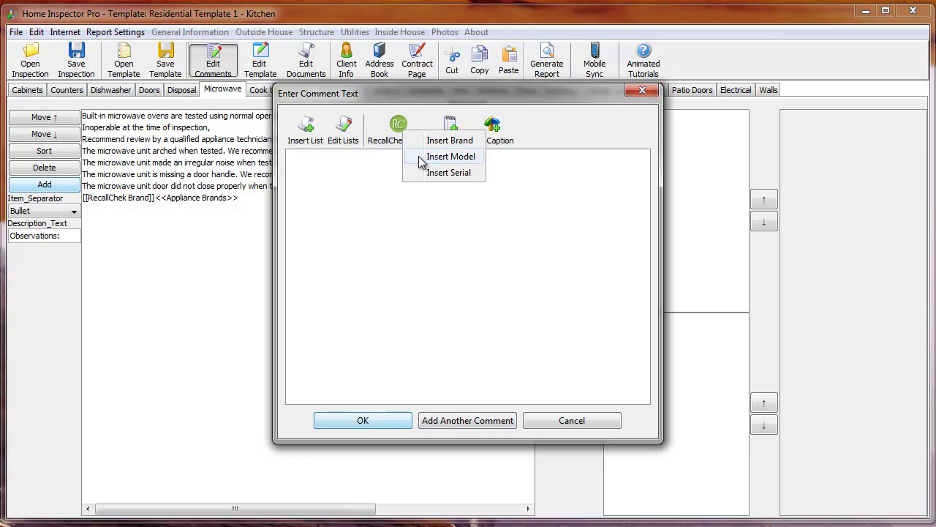
left_click(450, 156)
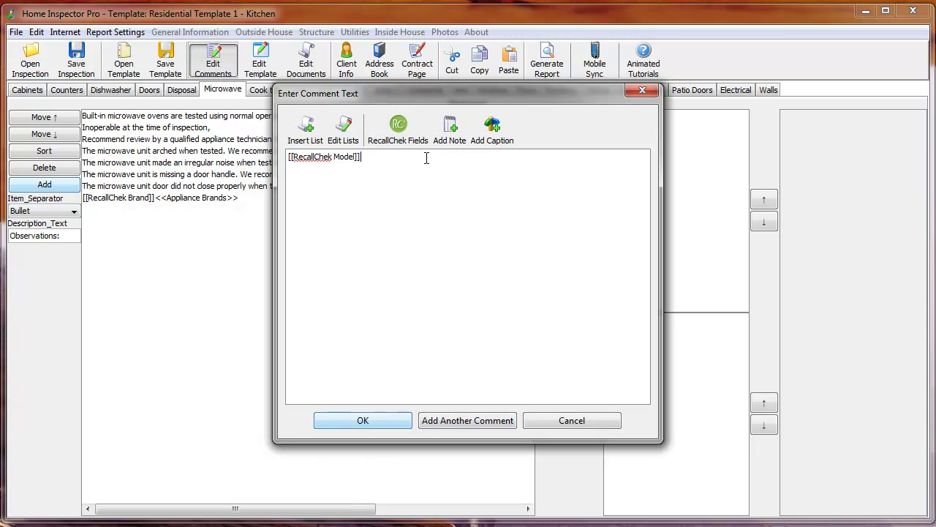
left_click(360, 420)
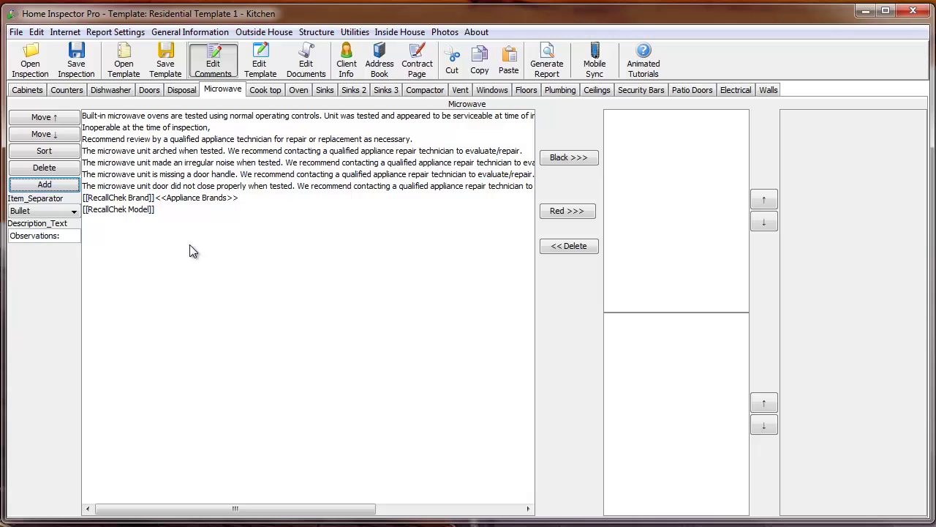
- Copy both RecallChek comments from Microwave and paste them after the last Dishwasher comment
left_click(150, 202)
left_click(147, 209, "shift")
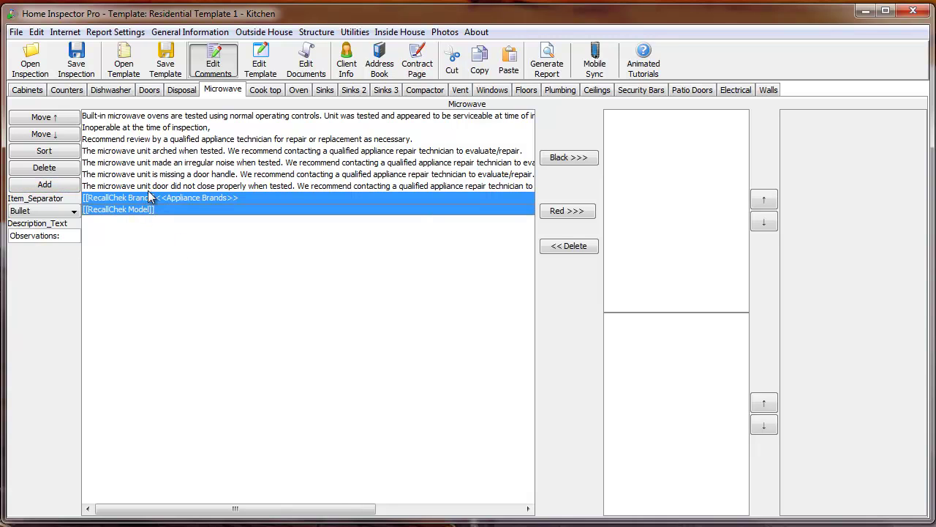
left_click(475, 70)
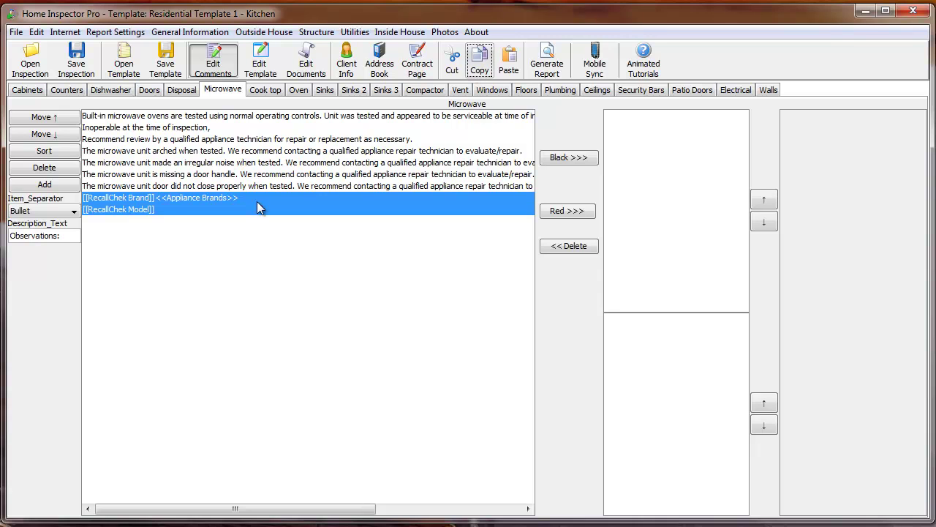
left_click(156, 209)
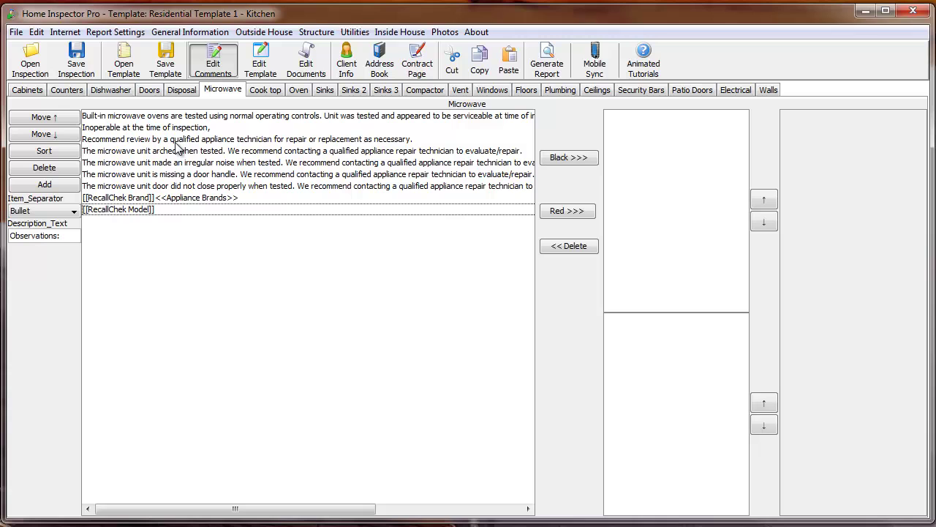
left_click(110, 91)
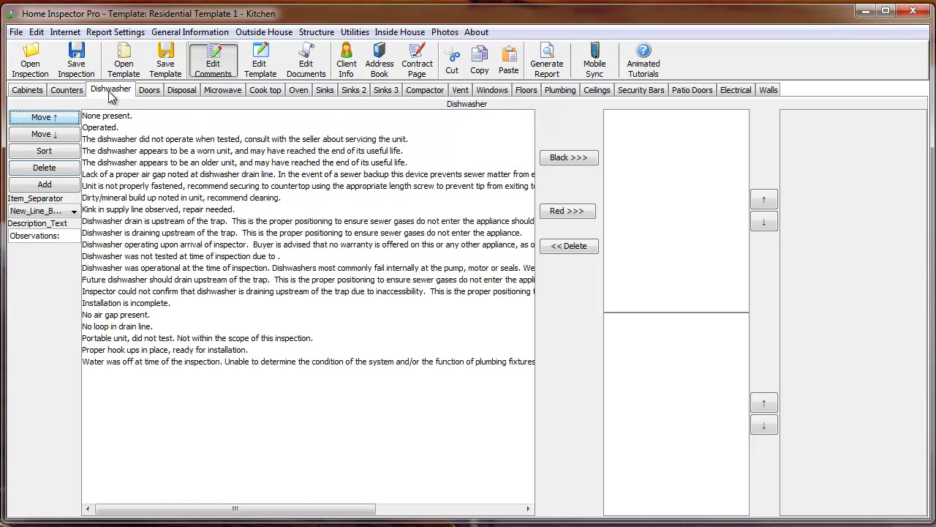
left_click(127, 400)
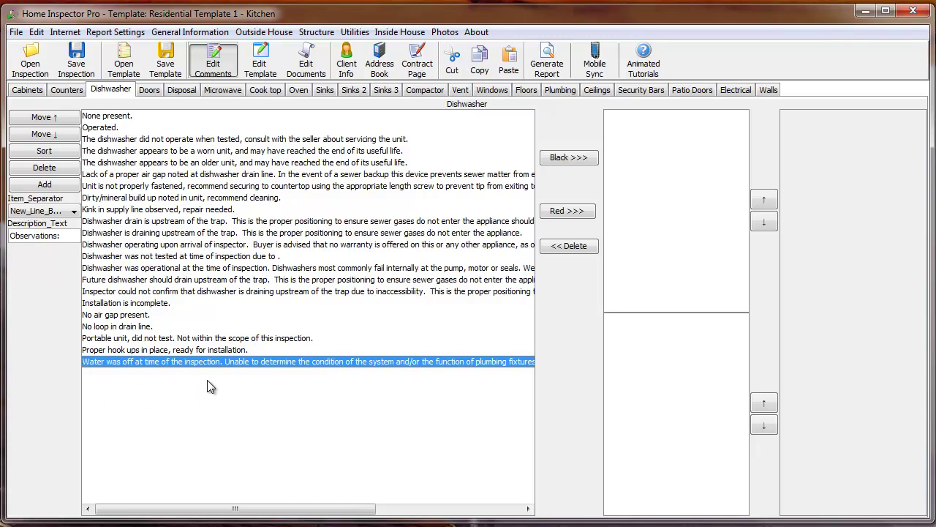
left_click(509, 64)
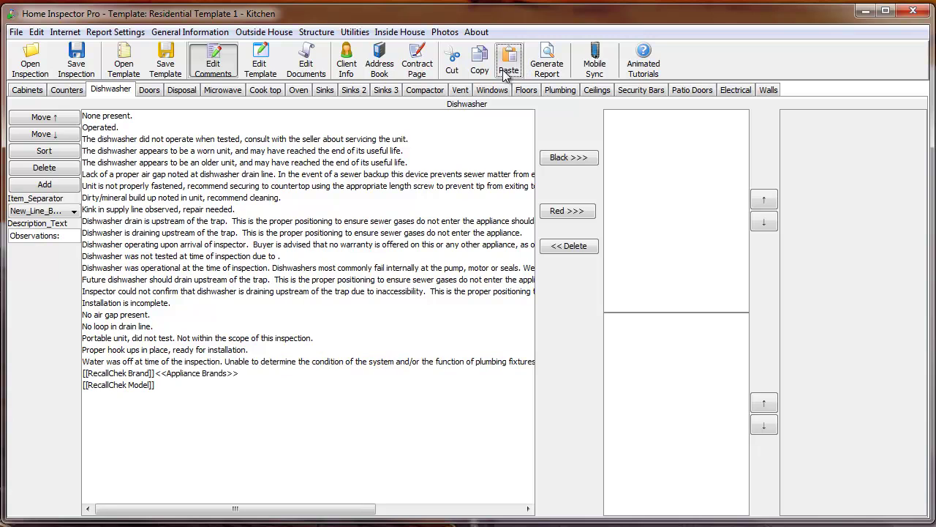
- Move both RecallChek lines into the dishwasher's chosen comments and set the brand to G.E
left_click(146, 374)
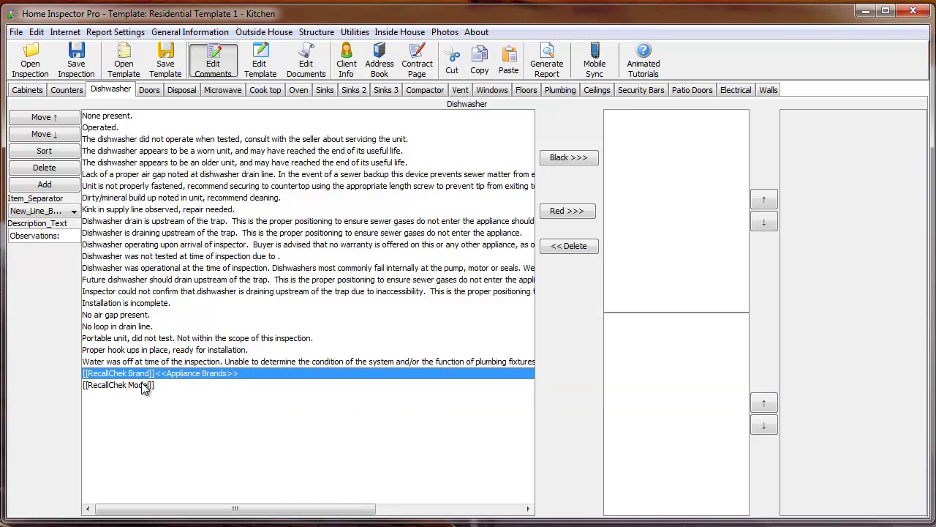
left_click(145, 385, "shift")
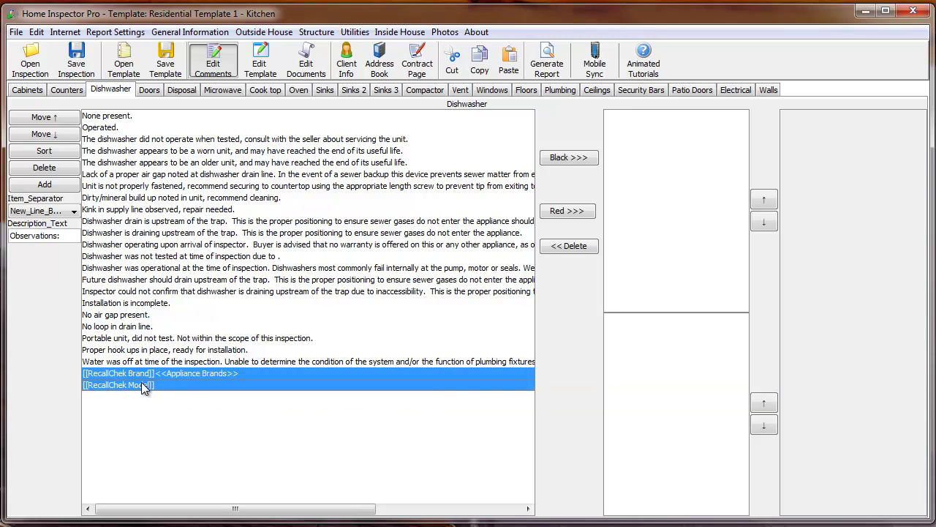
left_click(560, 162)
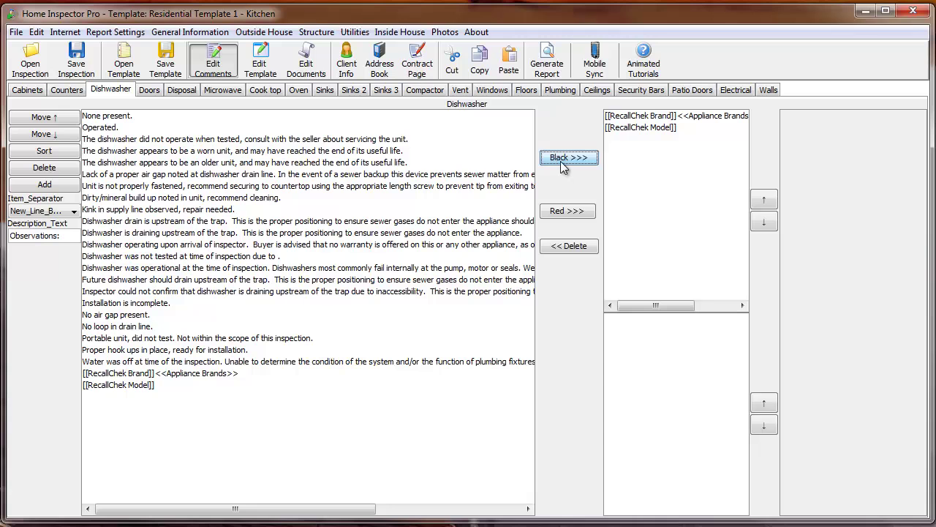
double_click(638, 117)
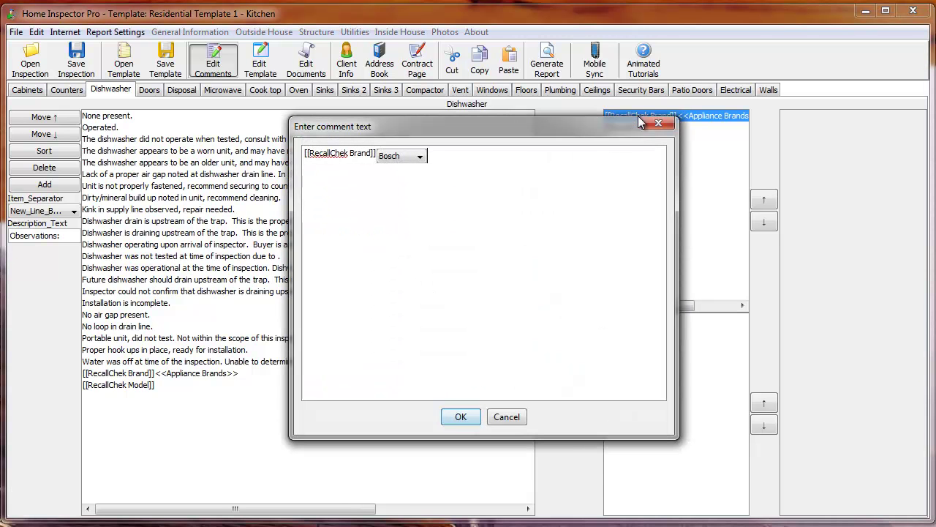
left_click(409, 156)
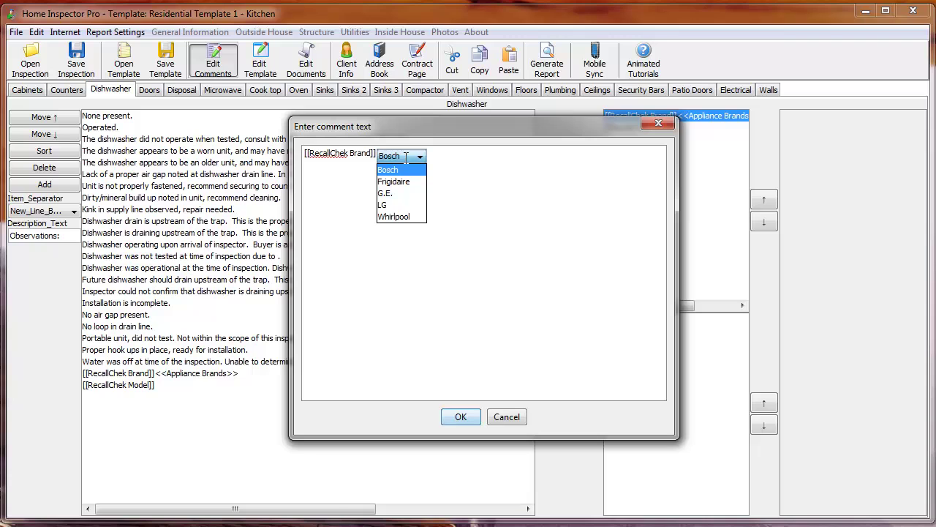
left_click(396, 194)
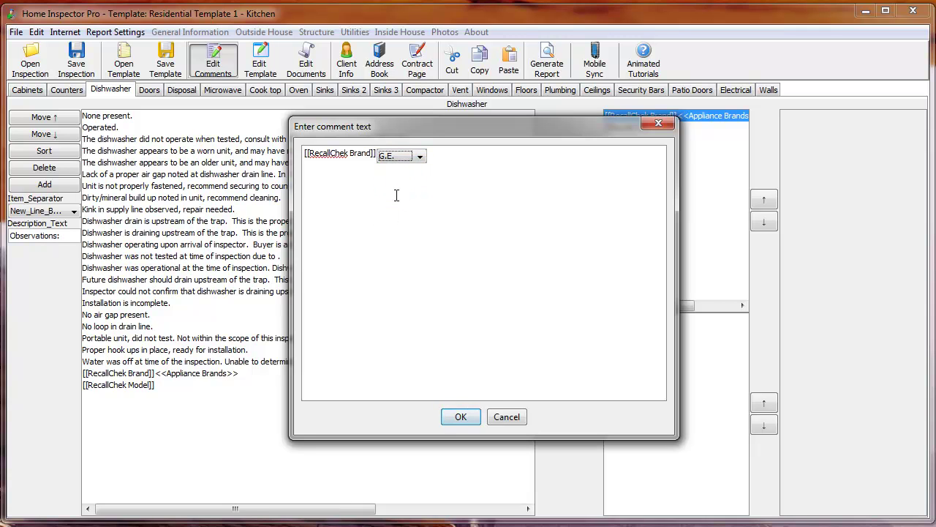
left_click(451, 422)
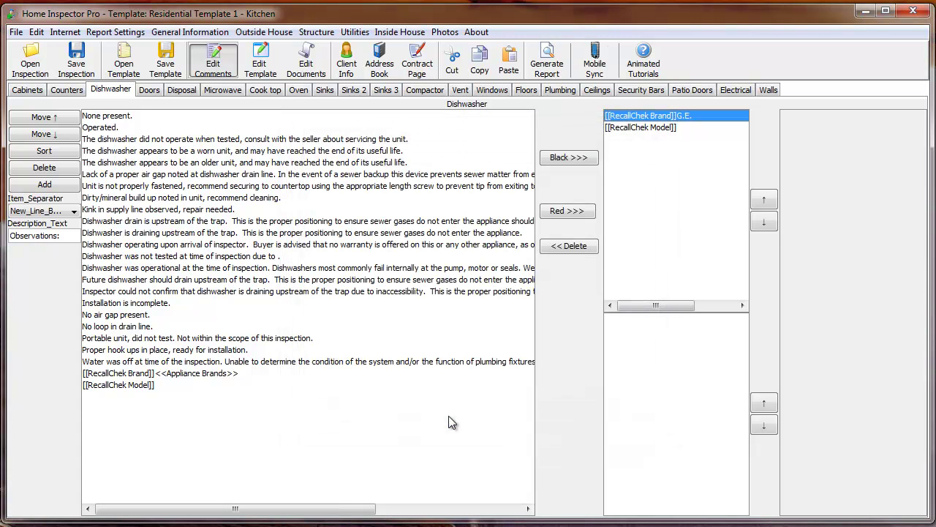
- Enter model number HGD167GN00SS on the dishwasher's RecallChek Model line
left_click(645, 129, "shift")
double_click(645, 129)
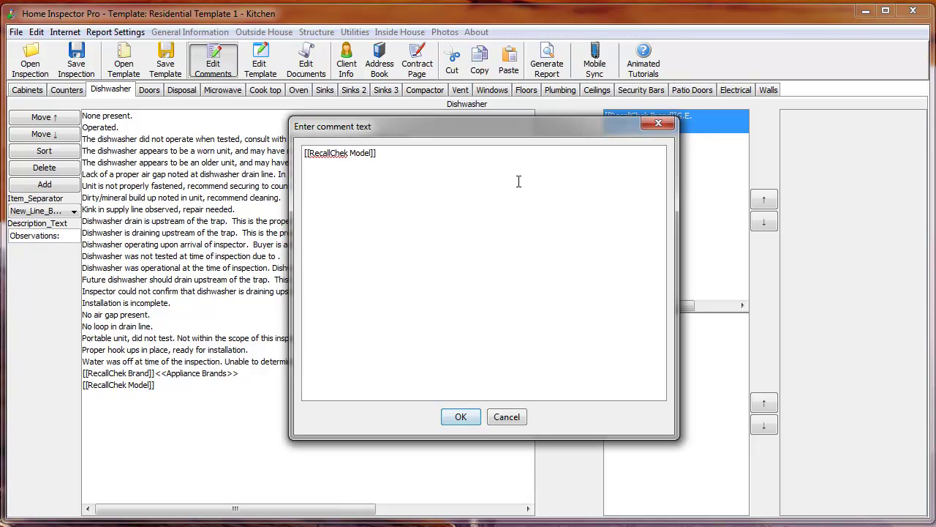
type("HGD167GN00SS")
left_click(460, 417)
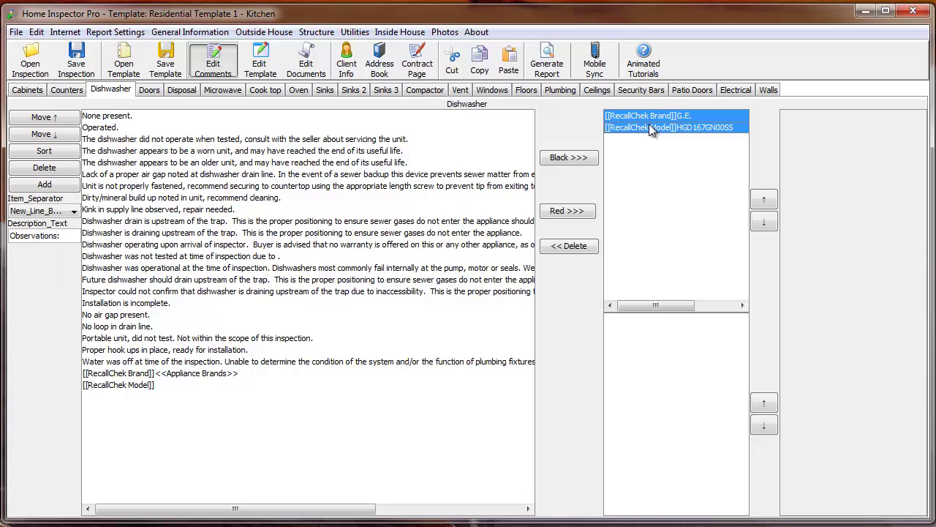
- Move both Microwave RecallChek lines into its chosen comments and set the brand to G.E
left_click(226, 92)
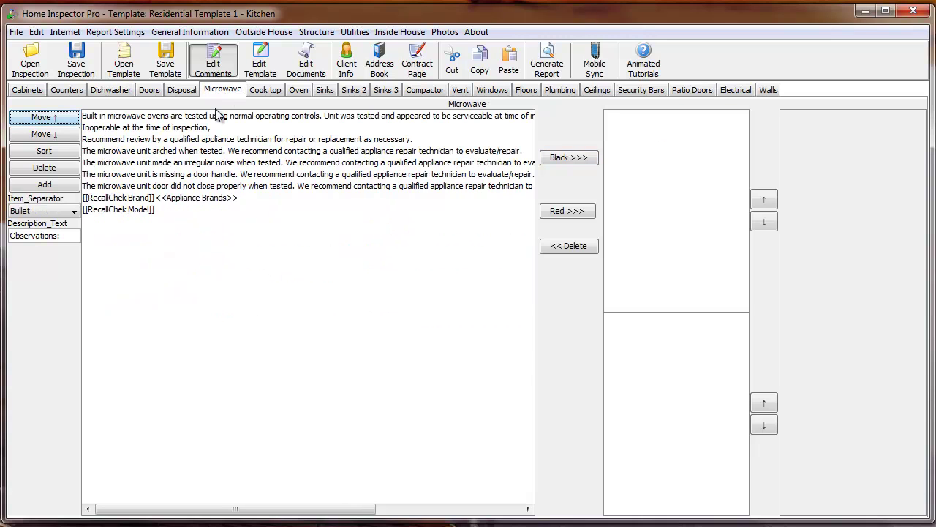
left_click(146, 199)
left_click(141, 211, "shift")
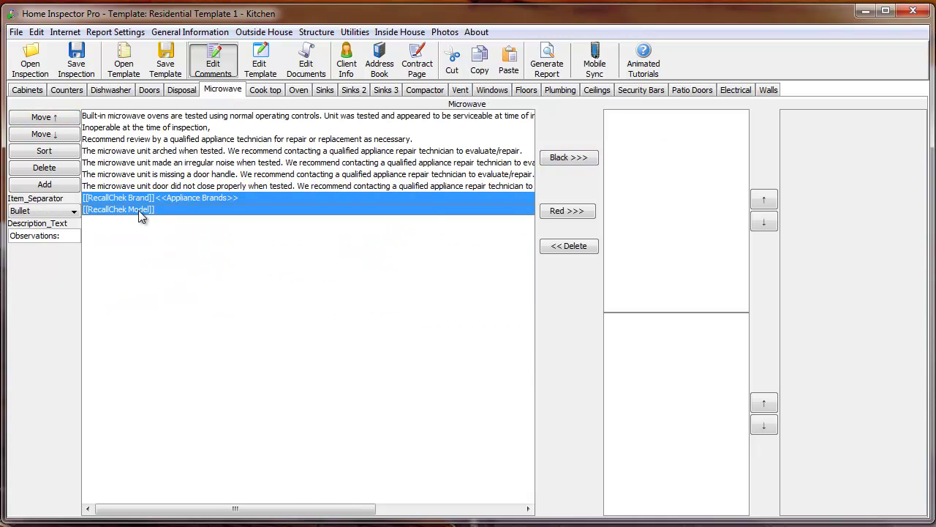
left_click(563, 160)
double_click(637, 117)
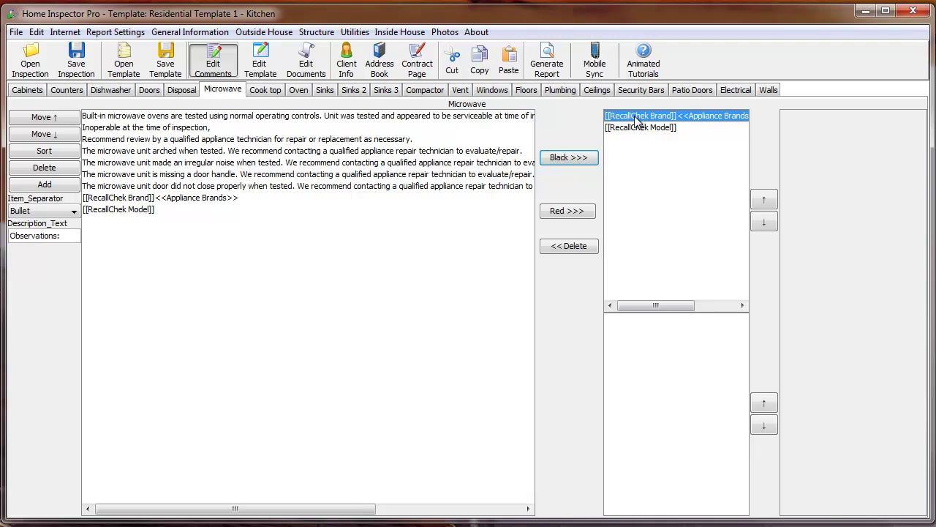
left_click(420, 156)
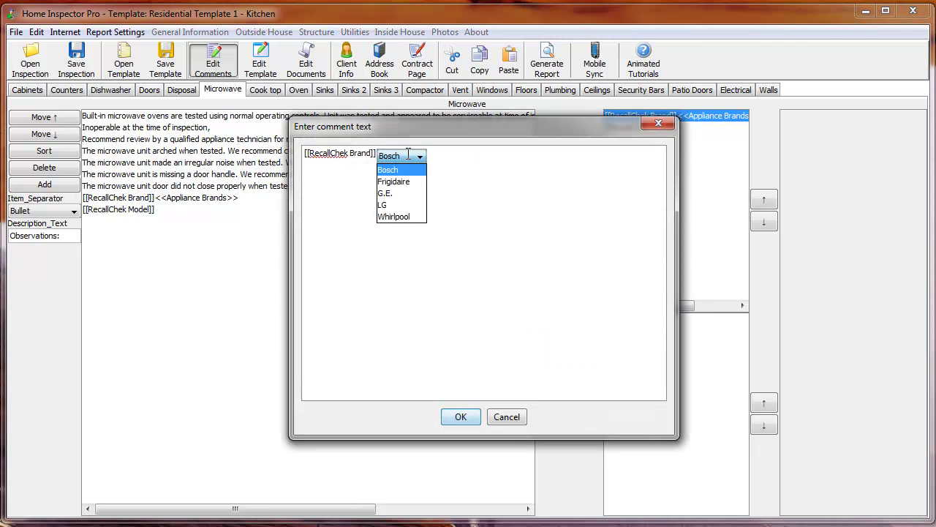
left_click(400, 192)
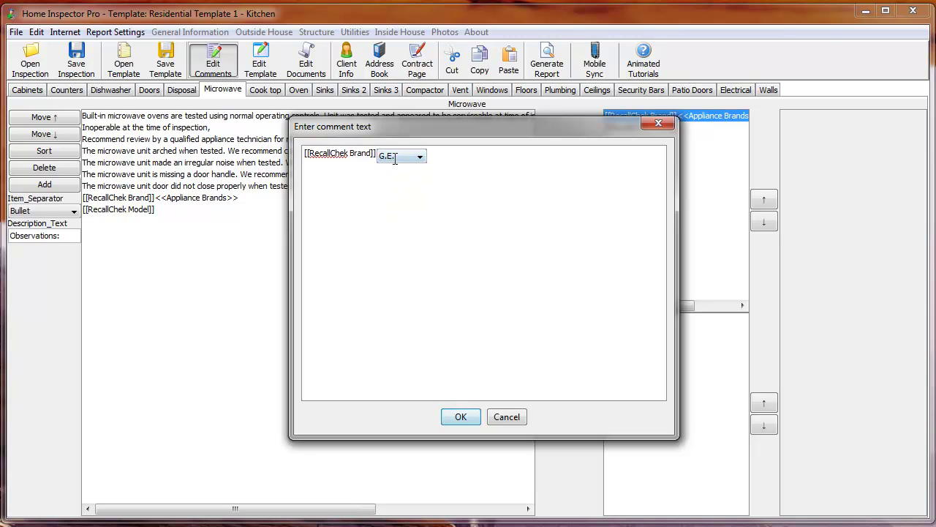
left_click(460, 417)
- Enter model number HDM1853SJ06 on the microwave's RecallChek Model line
double_click(644, 127)
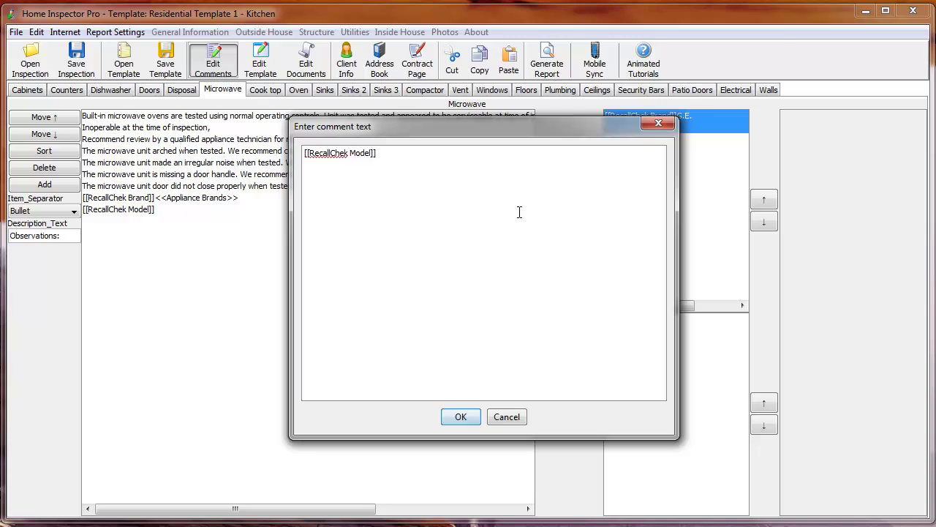
type("HDM1853SJ06")
left_click(465, 416)
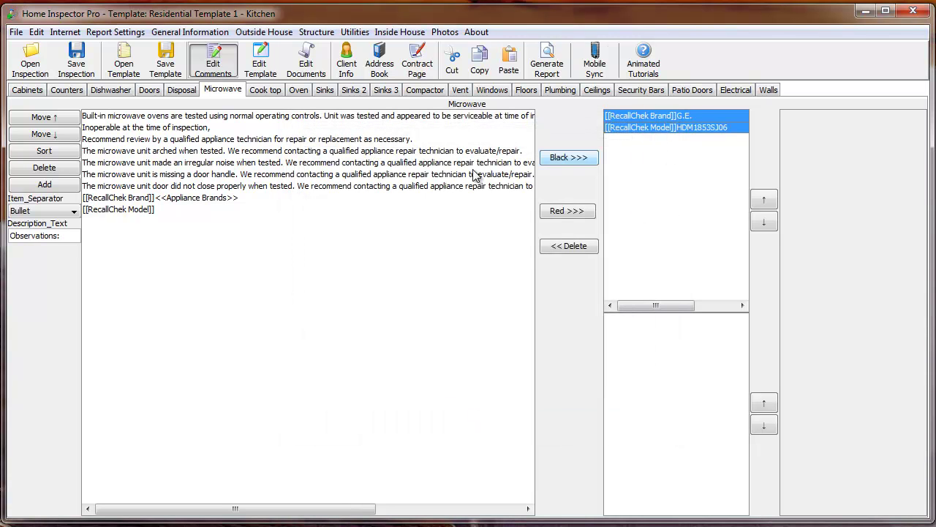
- Open the RecallChek Data Collection page
left_click(94, 33)
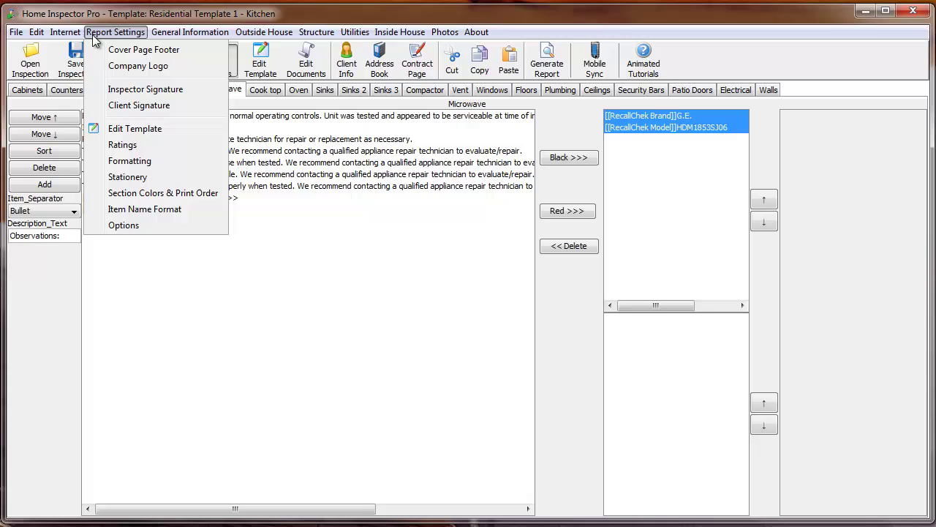
mouse_move(77, 32)
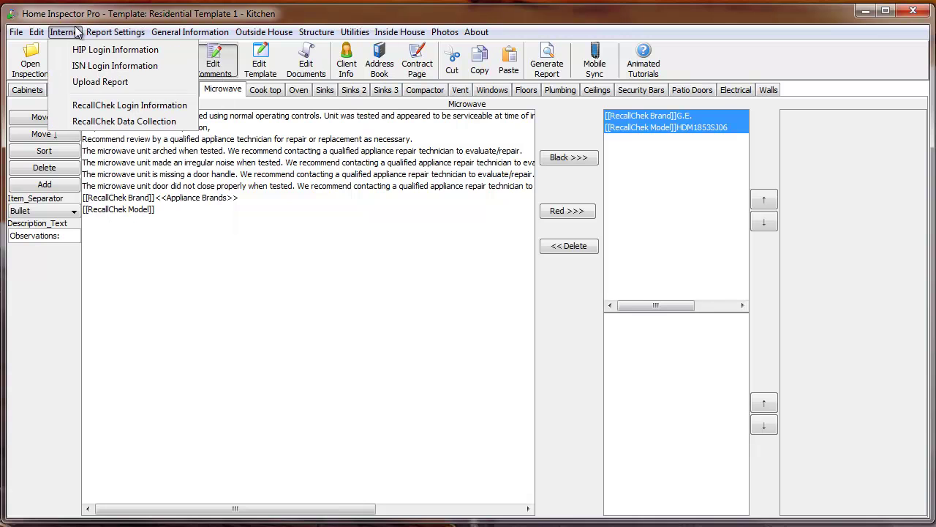
left_click(103, 123)
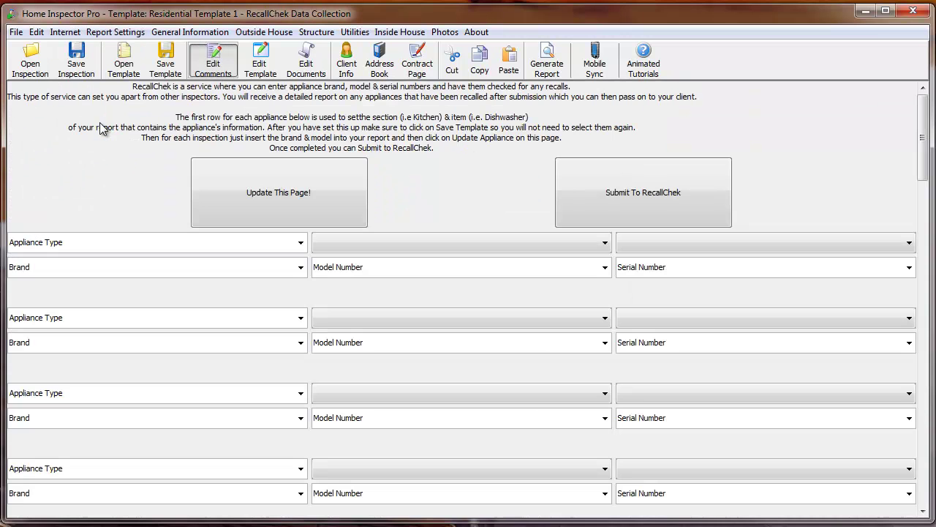
- Set the first appliance type to Dishwasher and the second to Microwave
left_click(301, 243)
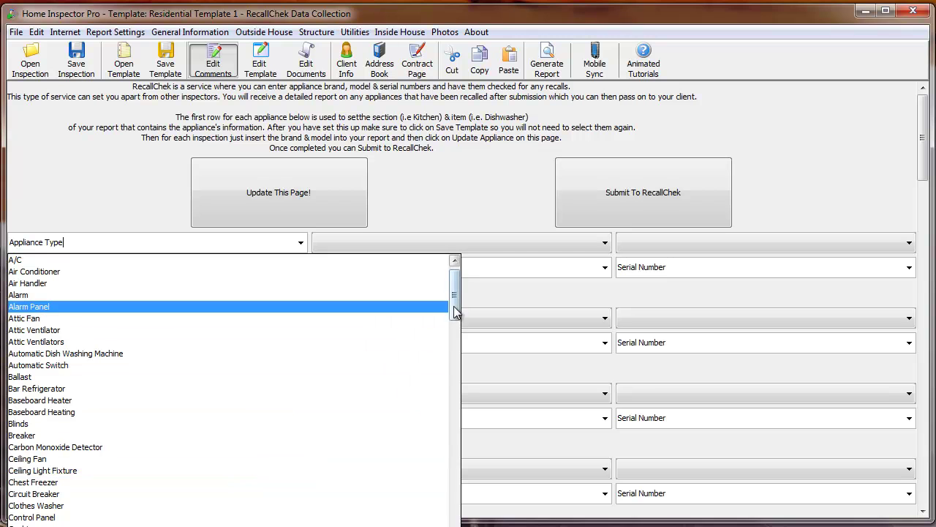
left_click_drag(454, 295, 454, 329)
left_click(268, 368)
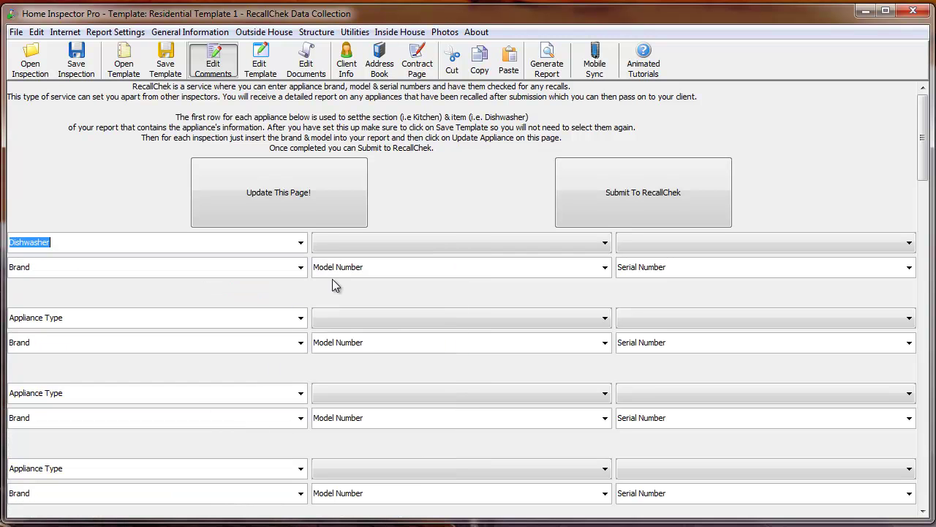
left_click(300, 317)
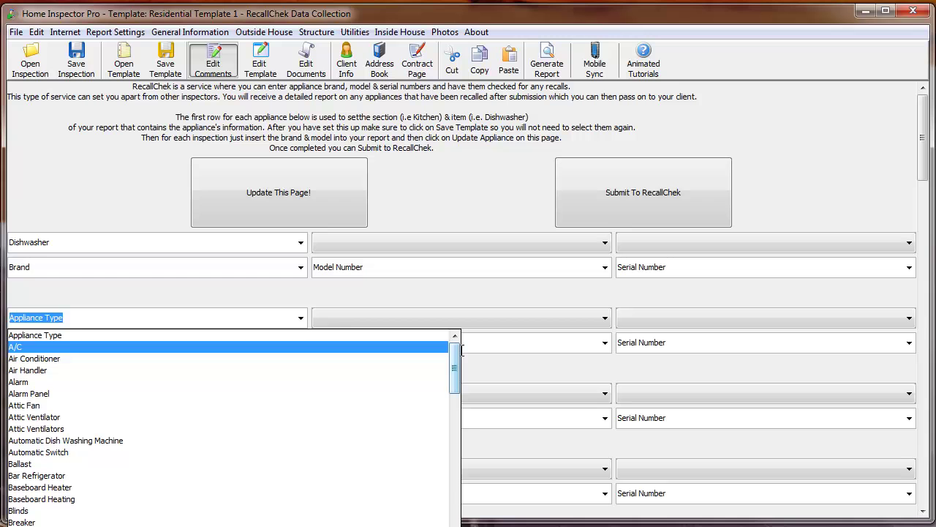
left_click_drag(453, 369, 452, 523)
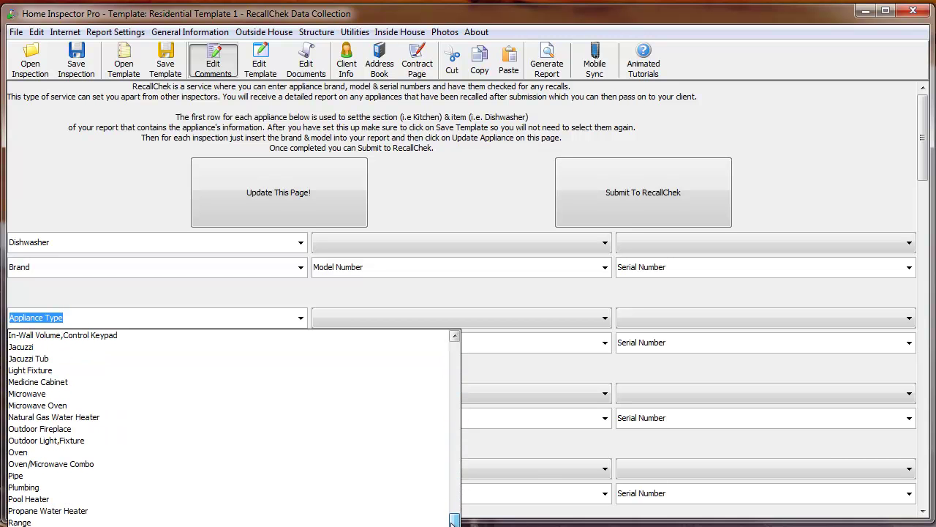
left_click(295, 394)
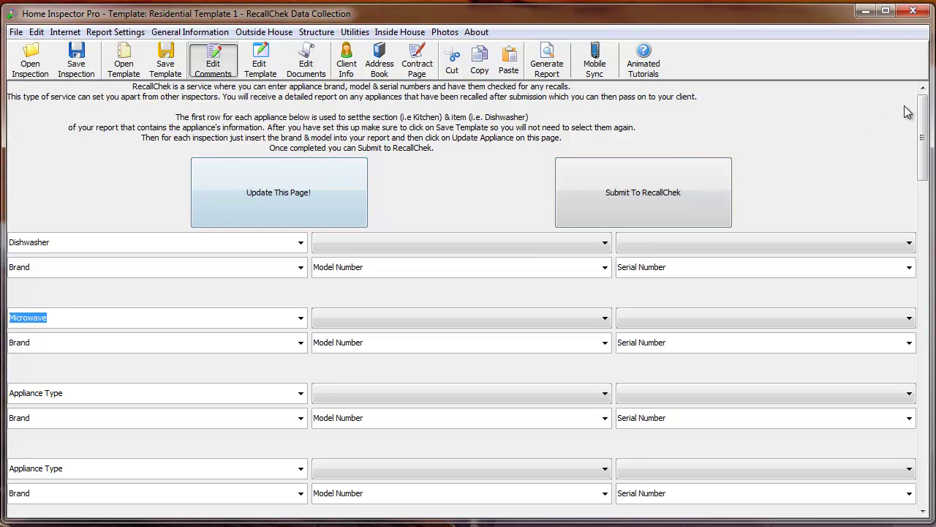
mouse_move(922, 107)
left_mouse_down()
mouse_move(907, 337)
mouse_move(912, 115)
left_mouse_up()
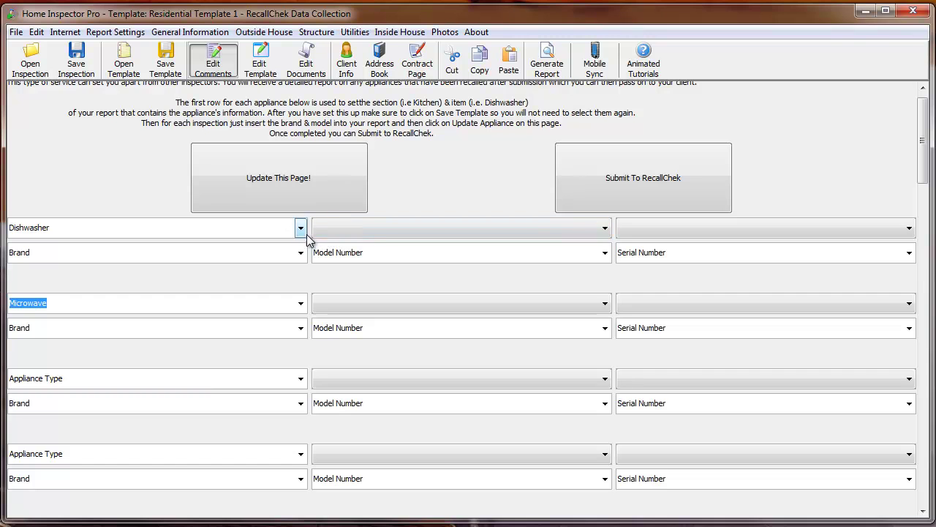
- Map Dishwasher and Microwave to the Kitchen section's Dishwasher and Microwave items
left_click(376, 231)
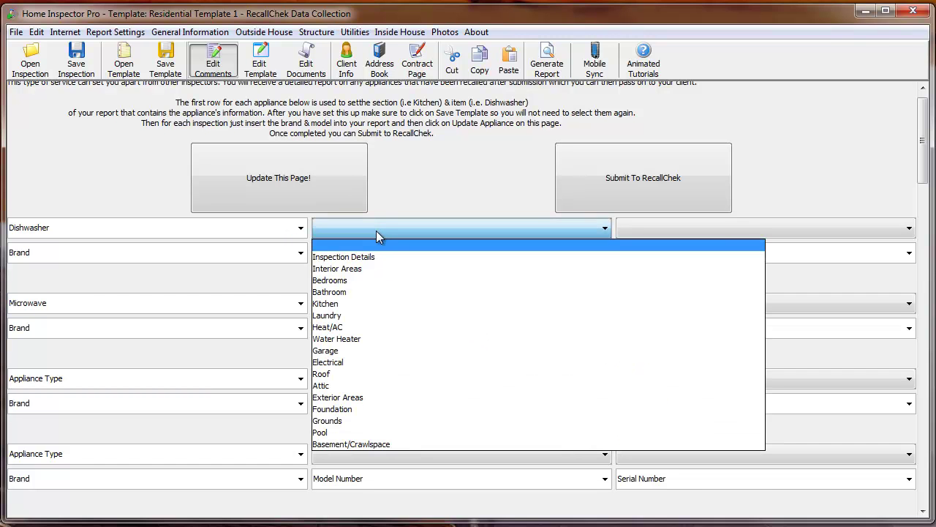
left_click(350, 304)
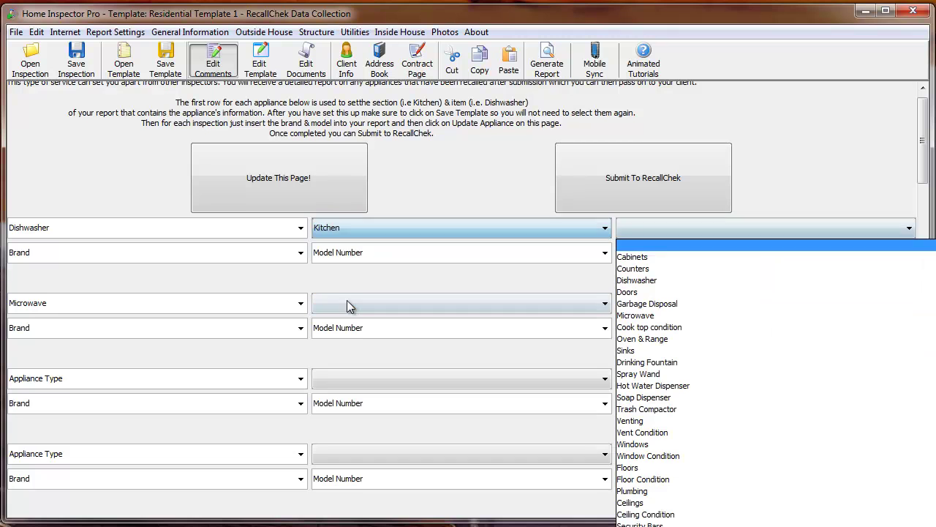
left_click(636, 280)
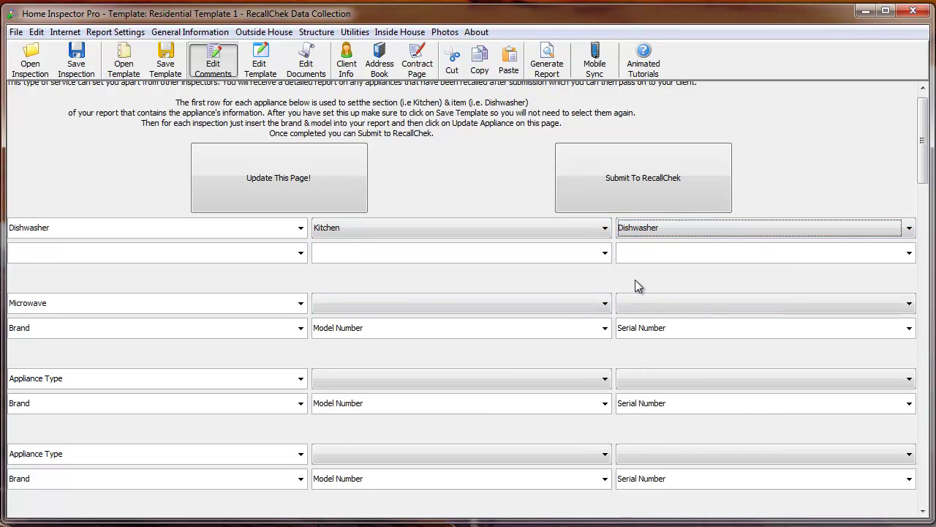
left_click(392, 303)
left_click(371, 378)
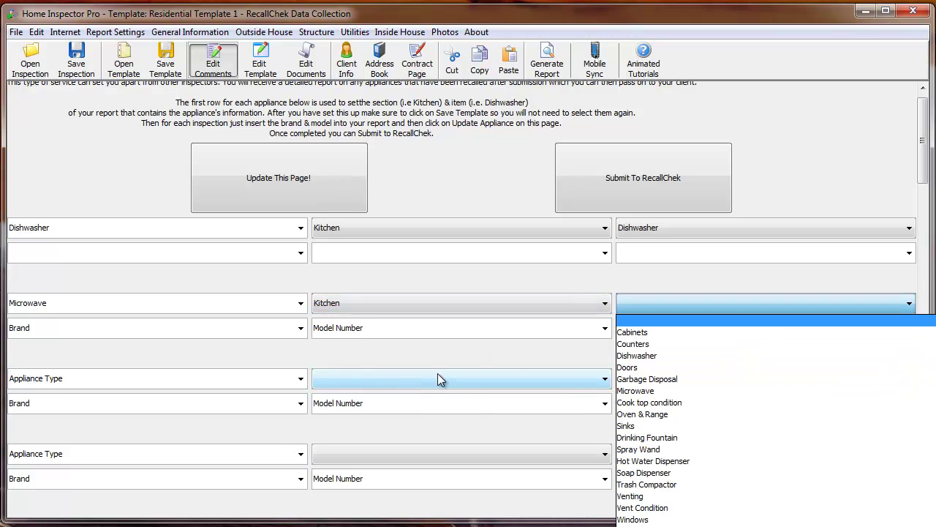
left_click(652, 392)
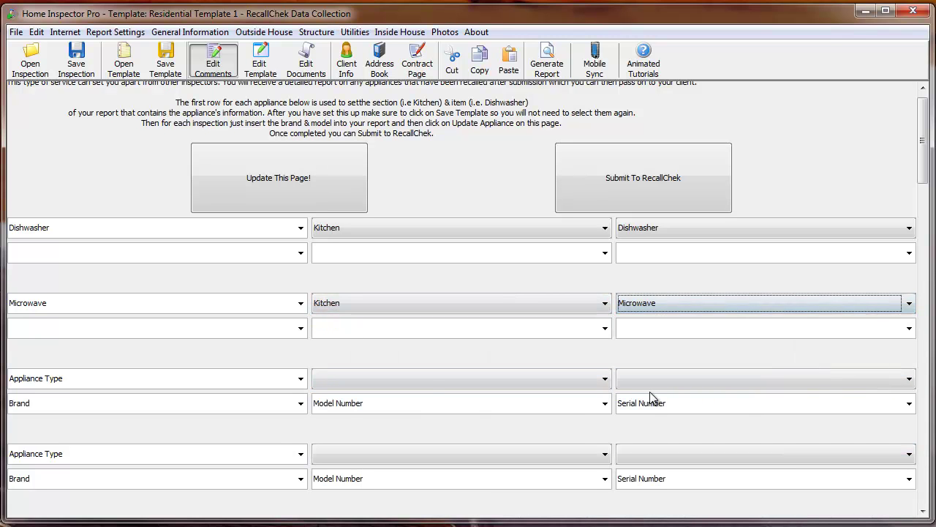
- Set the third appliance type to Oven and place it under the Kitchen section
left_click(300, 383)
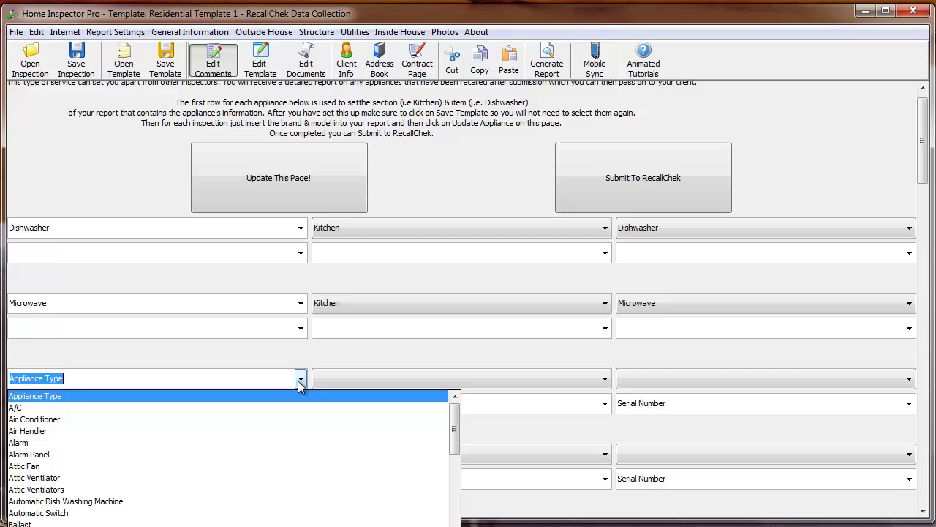
left_click_drag(455, 423, 462, 526)
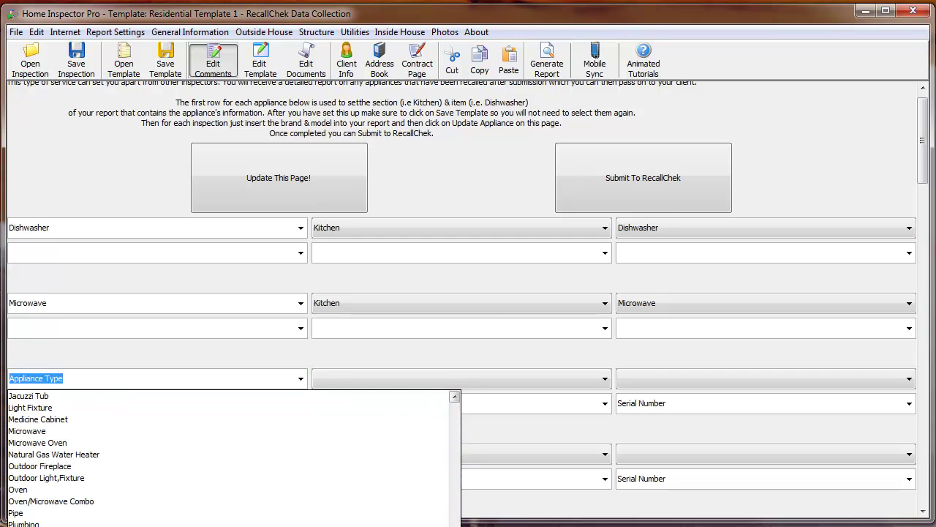
left_click(314, 489)
left_click(383, 377)
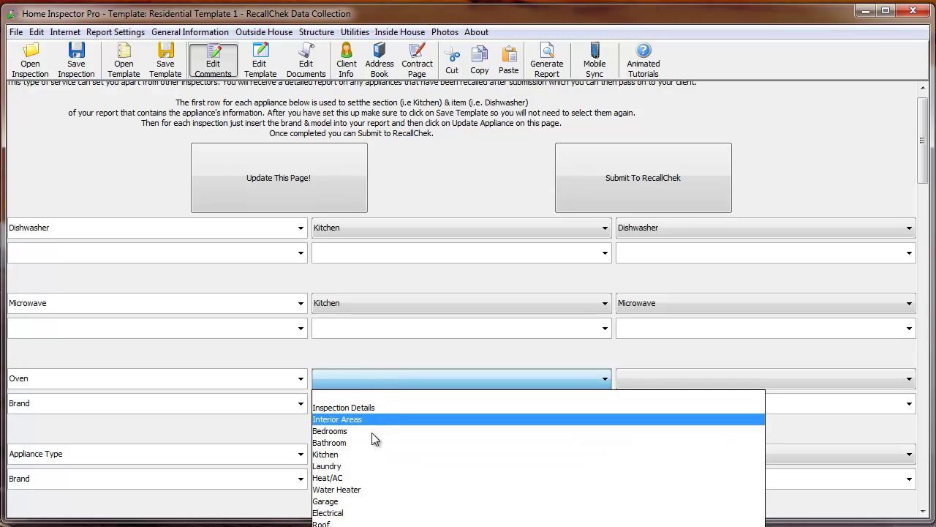
left_click(352, 455)
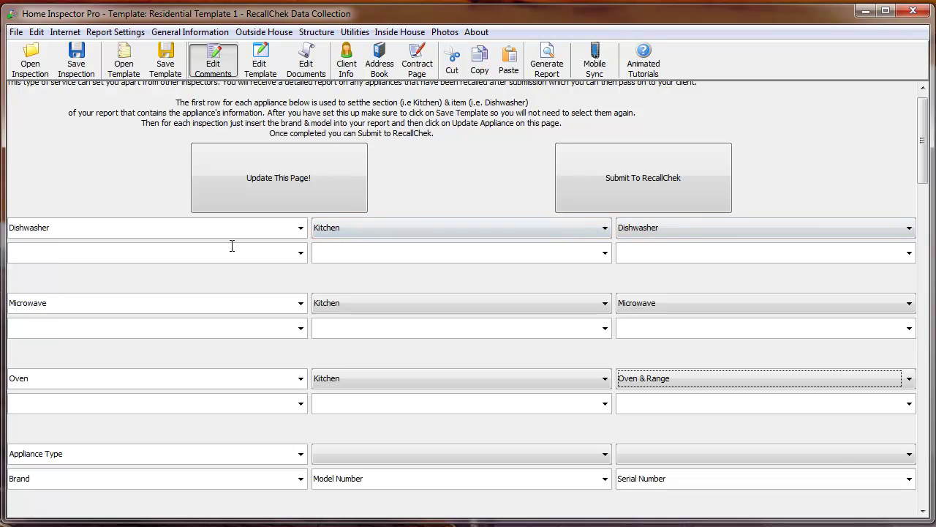
- Save the template with its RecallChek appliance mappings
left_click(165, 63)
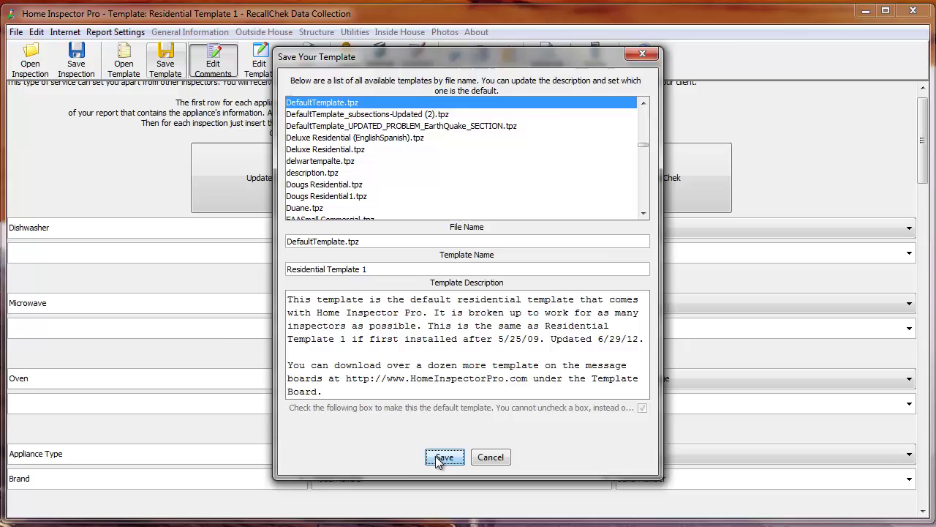
left_click(443, 457)
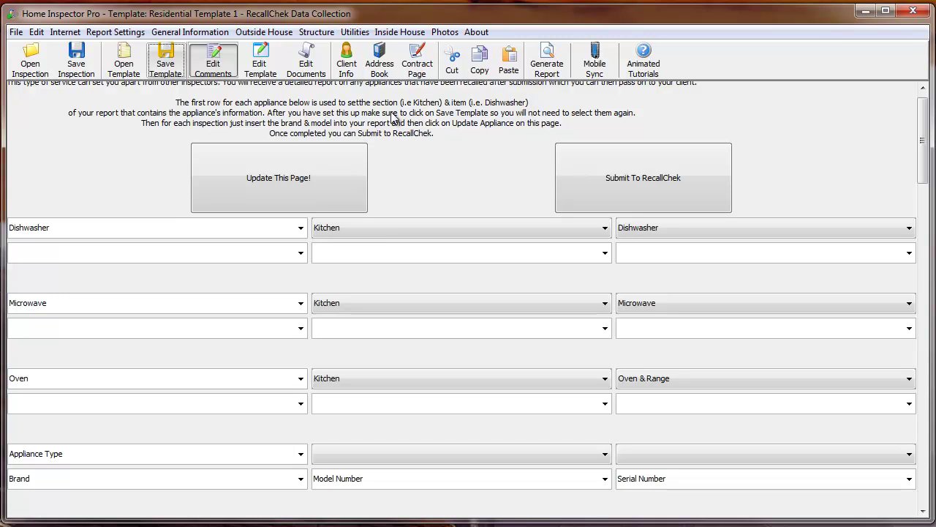
- Update the RecallChek page to show G.E. models HGD167GN00SS (dishwasher) and HDM1853SJ06 (microwave)
left_click(249, 180)
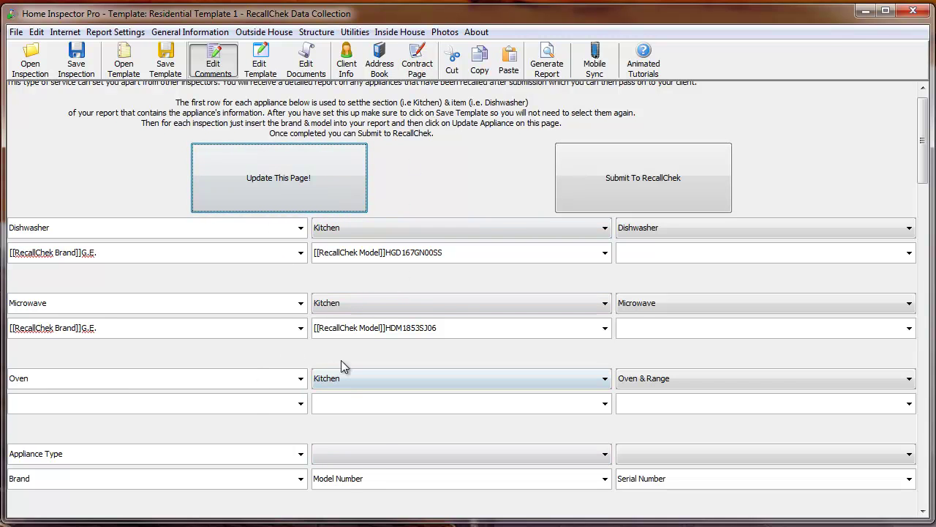
- Submit the G.E. dishwasher and microwave details to RecallChek and confirm the success message
left_click(621, 180)
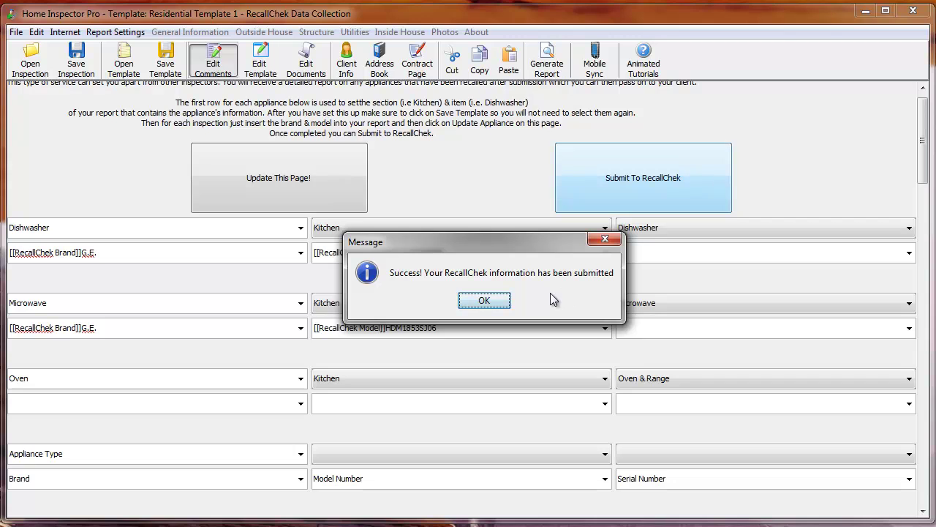
left_click(484, 302)
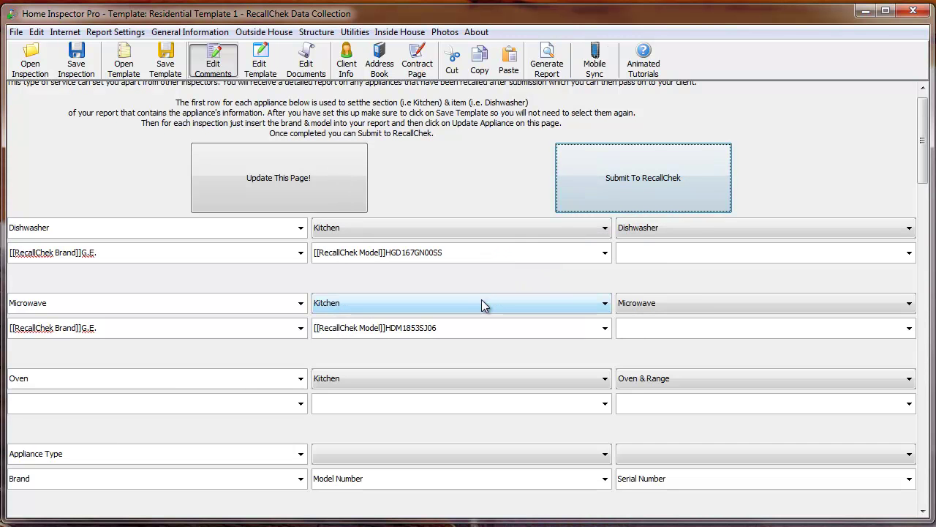